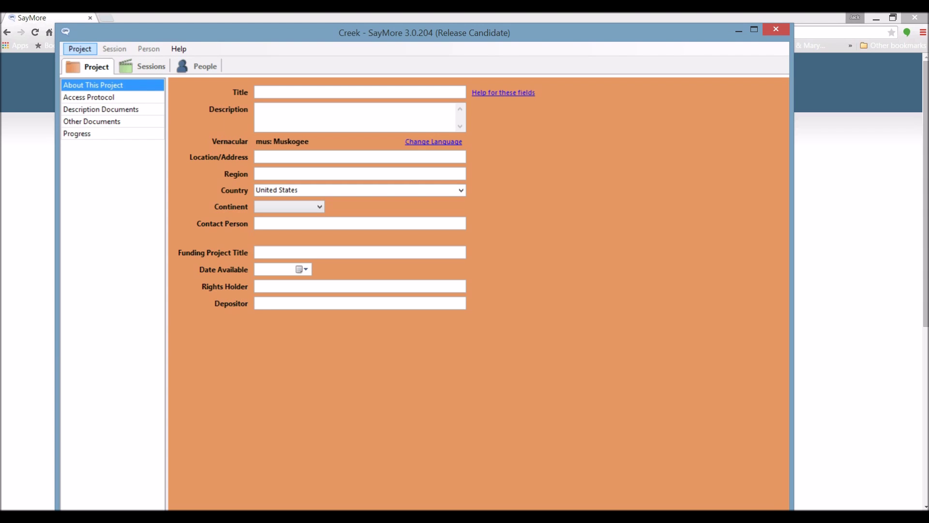
Create a new blank project named Muskogee in place of the Creek project.
click(80, 48)
key(Return)
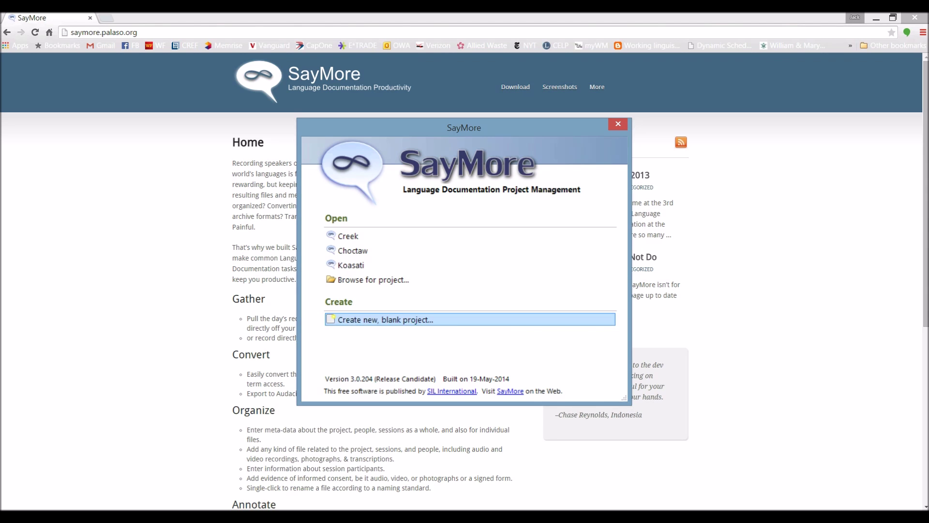
click(386, 320)
text(Muskogee)
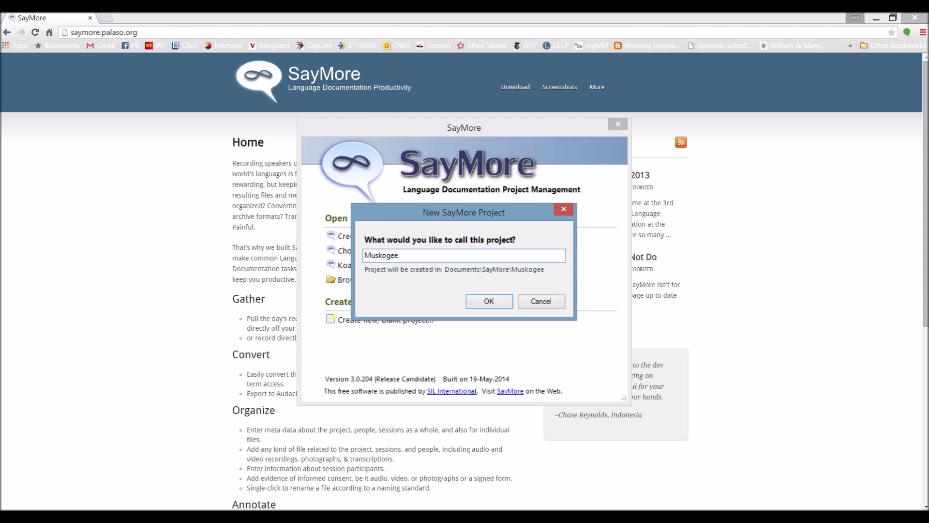
key(Return)
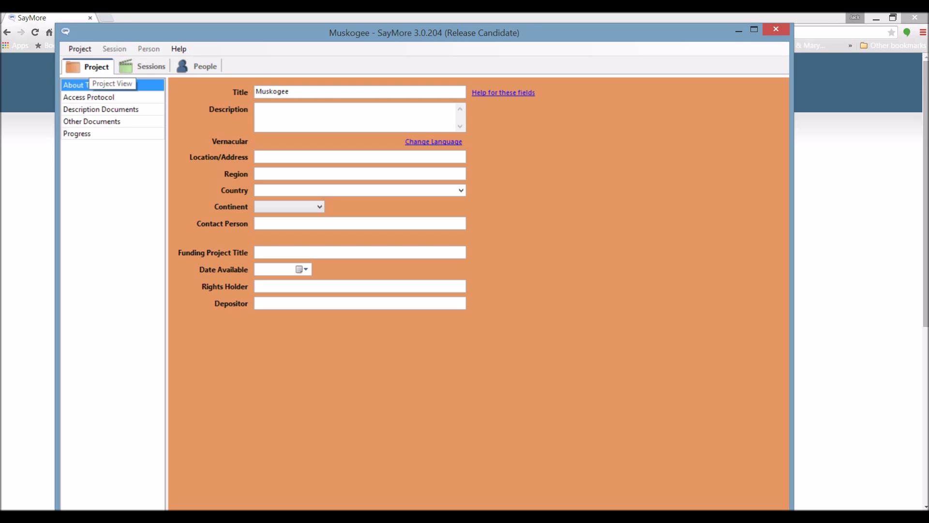
Look through the Muskogee project's Sessions, People and Project pages, ending on Sessions.
click(144, 66)
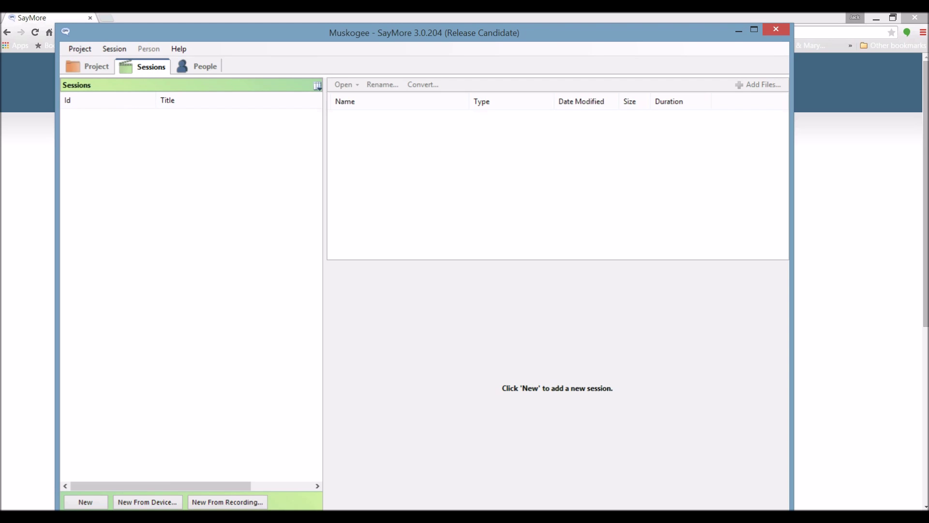
click(197, 66)
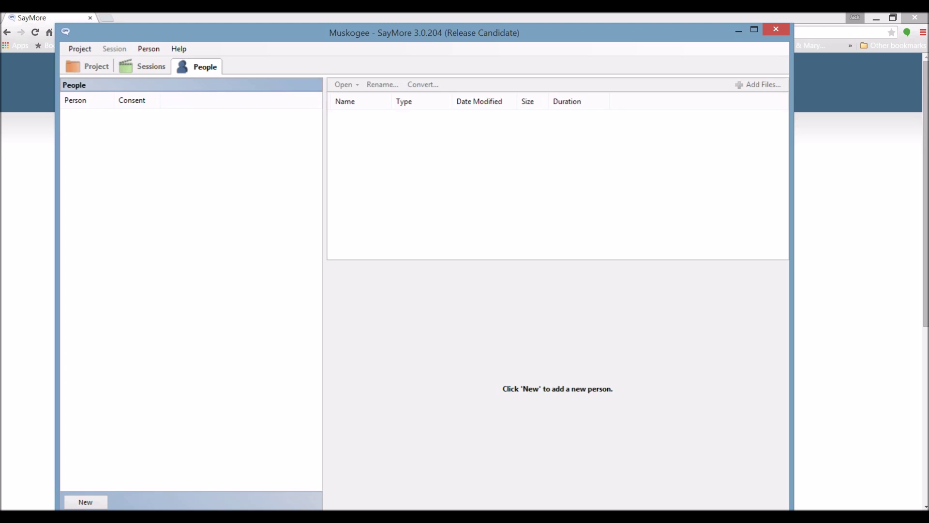
click(88, 66)
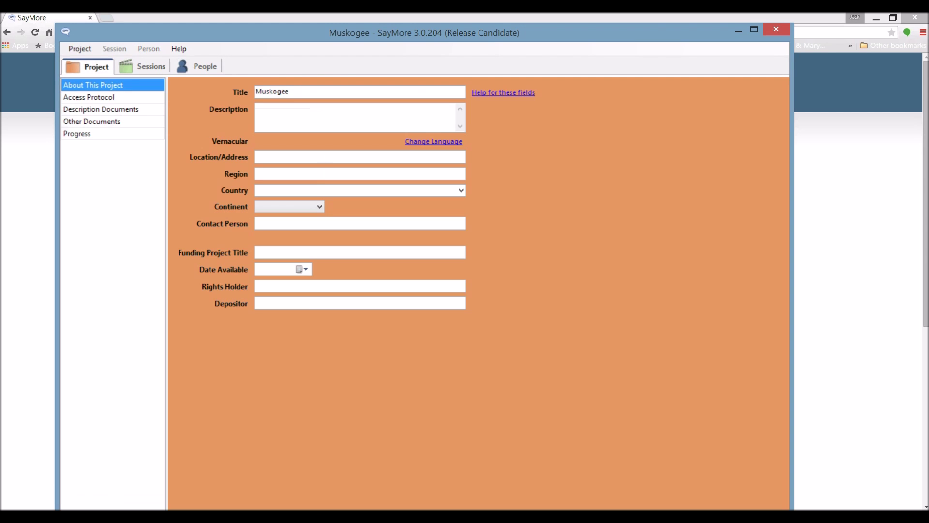
click(143, 66)
Add New Session 01 from the Session menu.
key(alt)
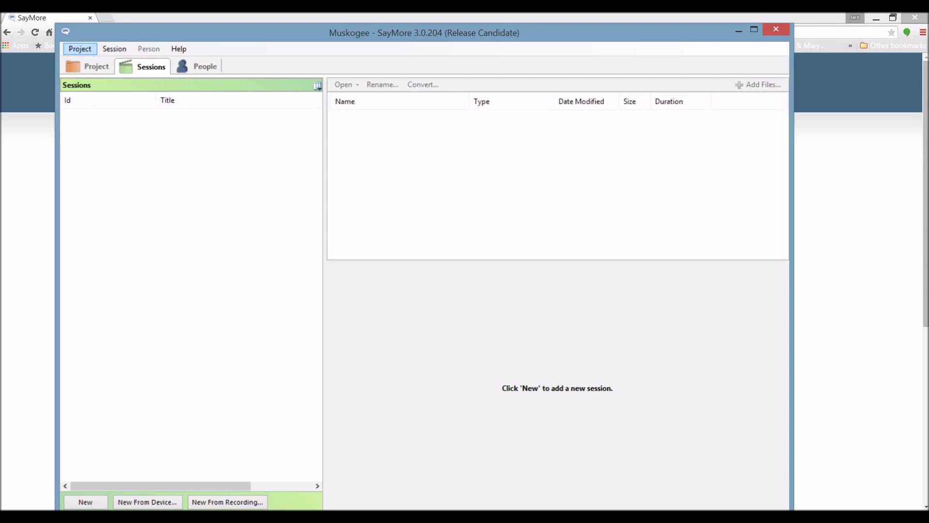
key(Right)
key(Down)
key(Return)
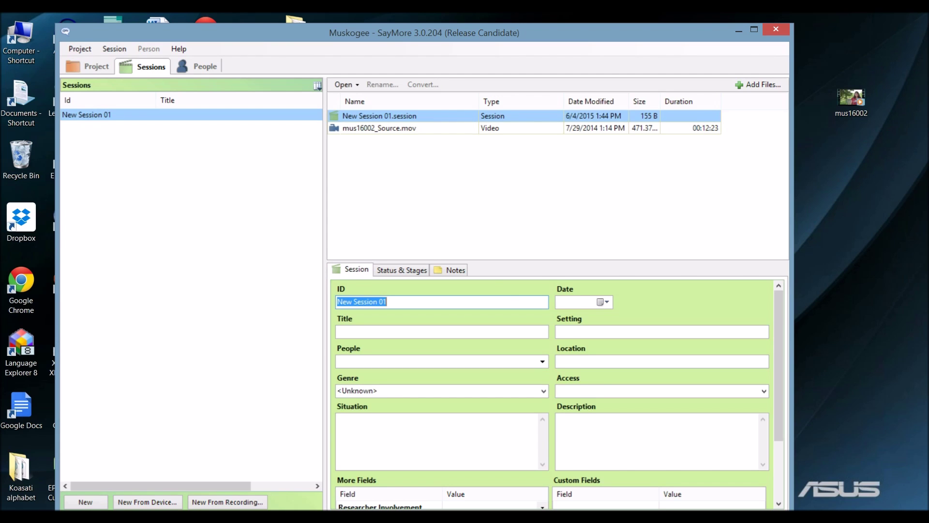
Select the mus16002_Source.mov video in New Session 01 and start annotating it.
click(379, 128)
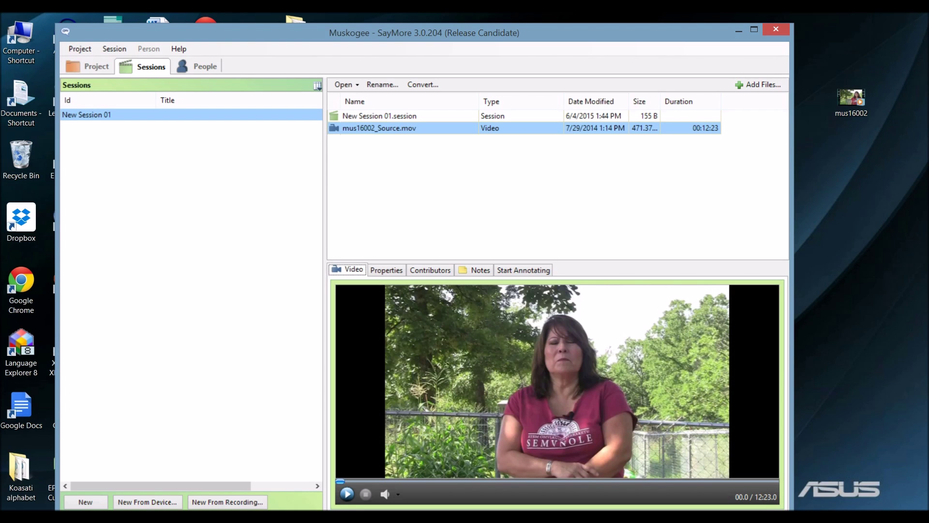
click(523, 269)
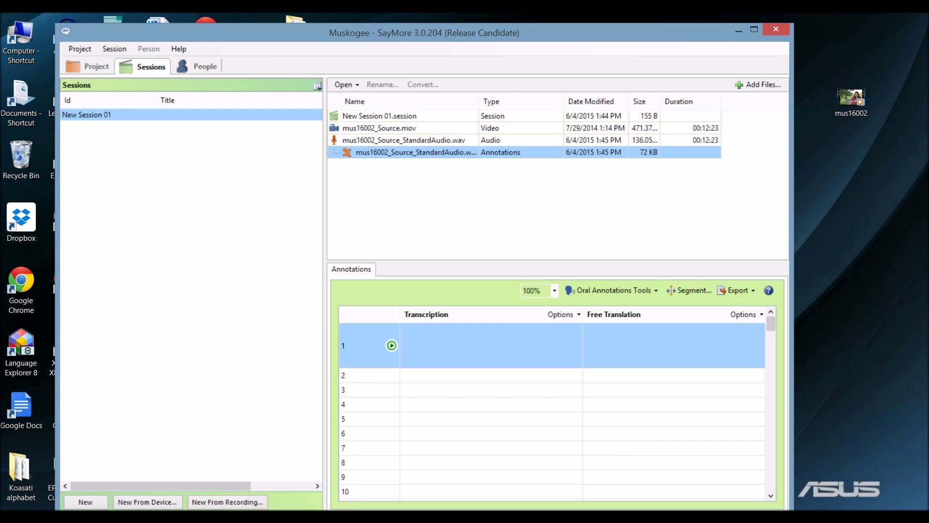
Transcribe segment 2 as 'Mucv nettv nettv hērusen punpvlhoyen' and translate it 'Today we have been given a wonderful day'.
key(Return)
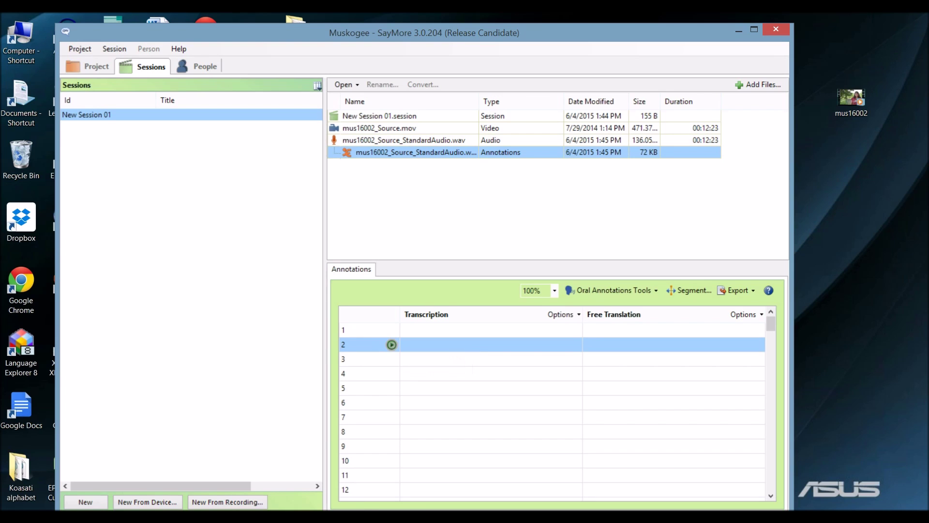
click(491, 344)
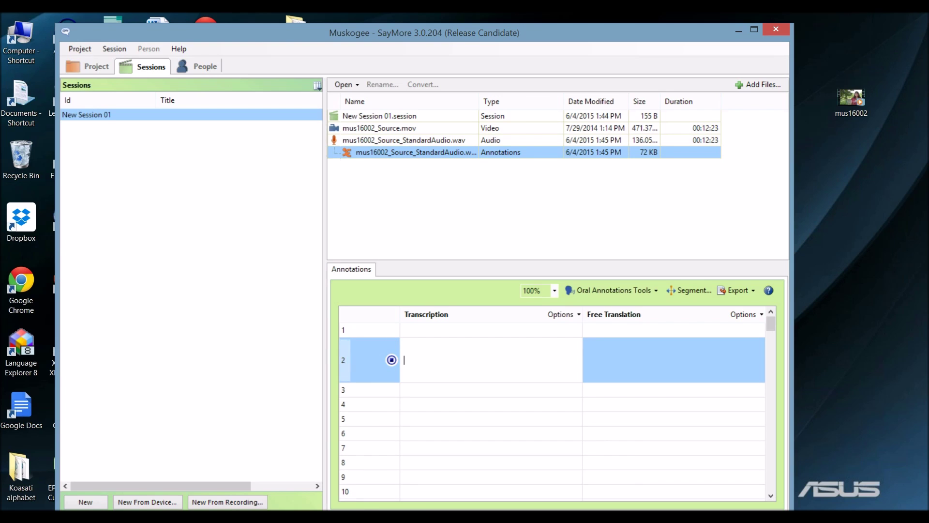
text(M)
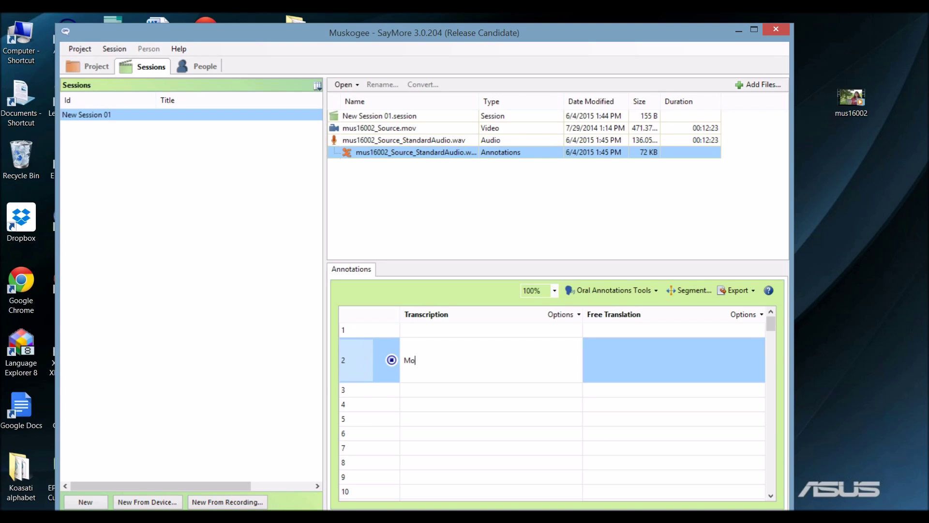
text(ucv )
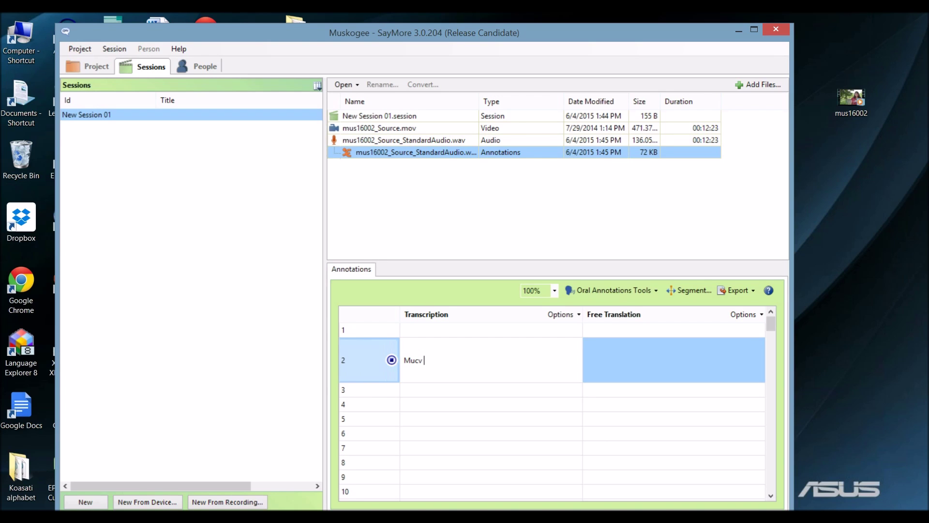
text(ne)
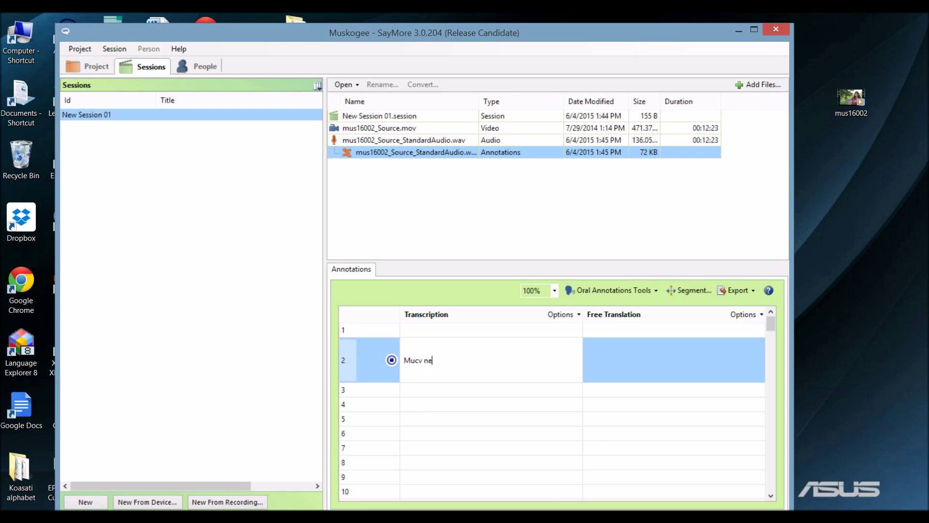
text(ttv nettv nett)
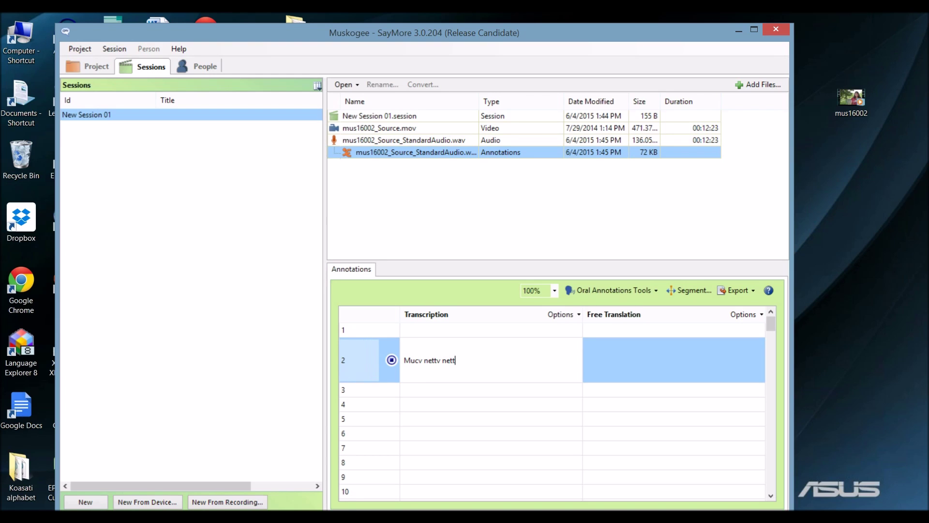
text(v hē)
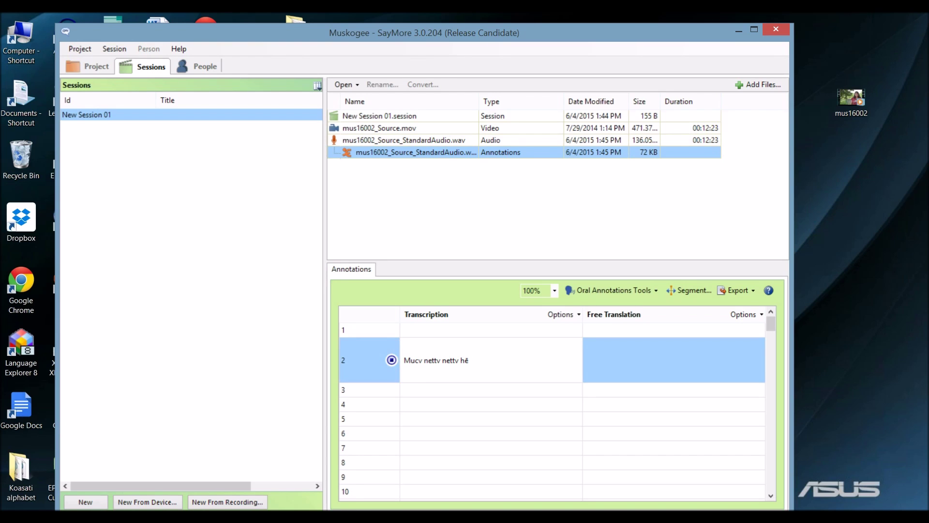
text(r)
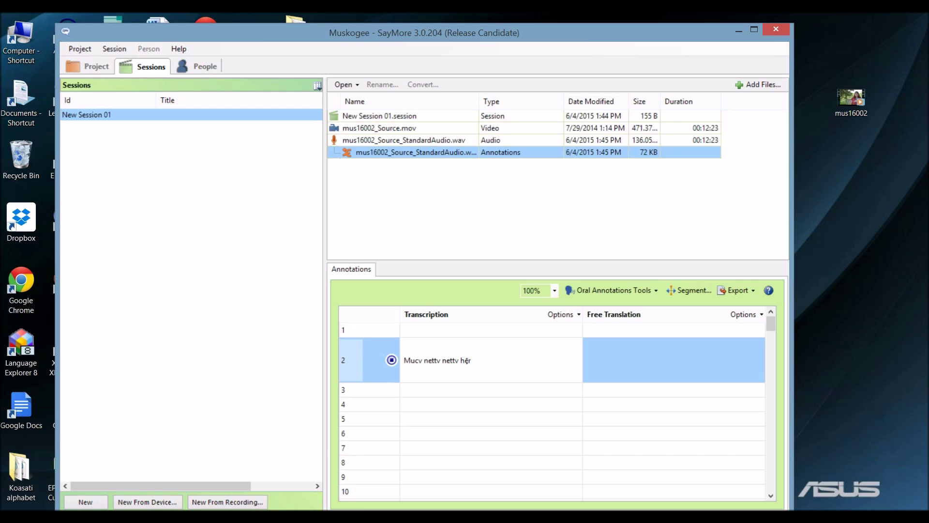
text(usen pun)
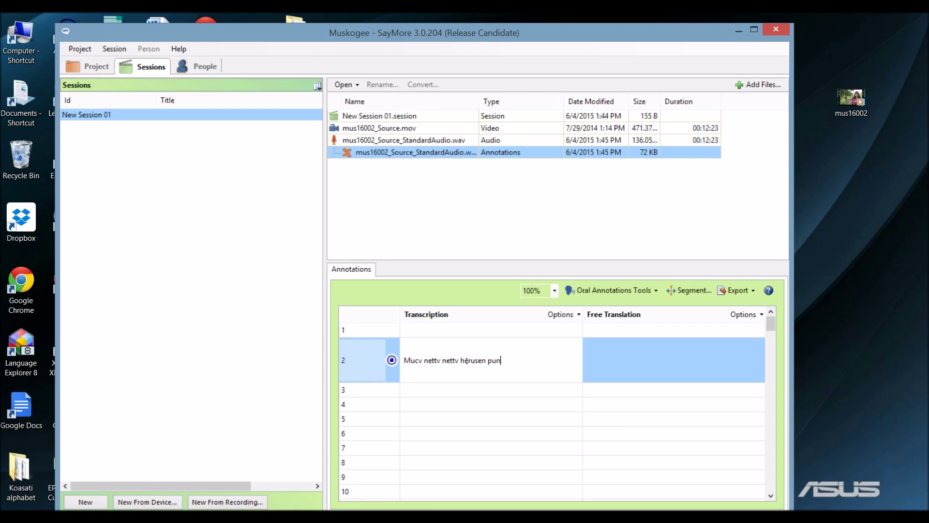
text(pvlhoyen)
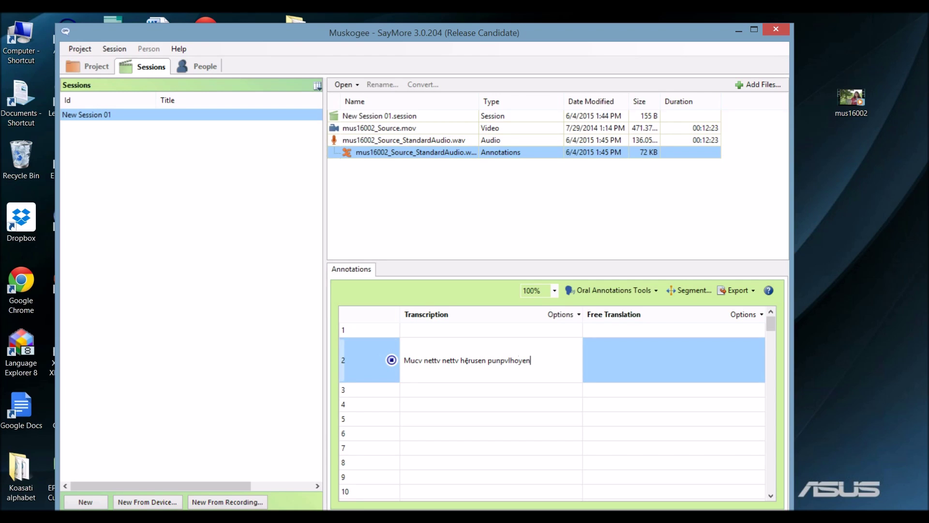
key(Tab)
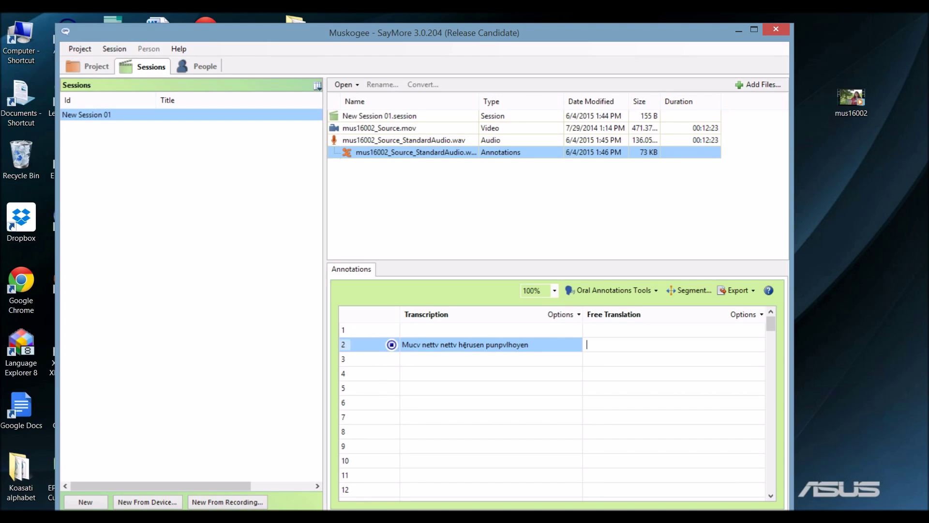
text(Today we have been given a)
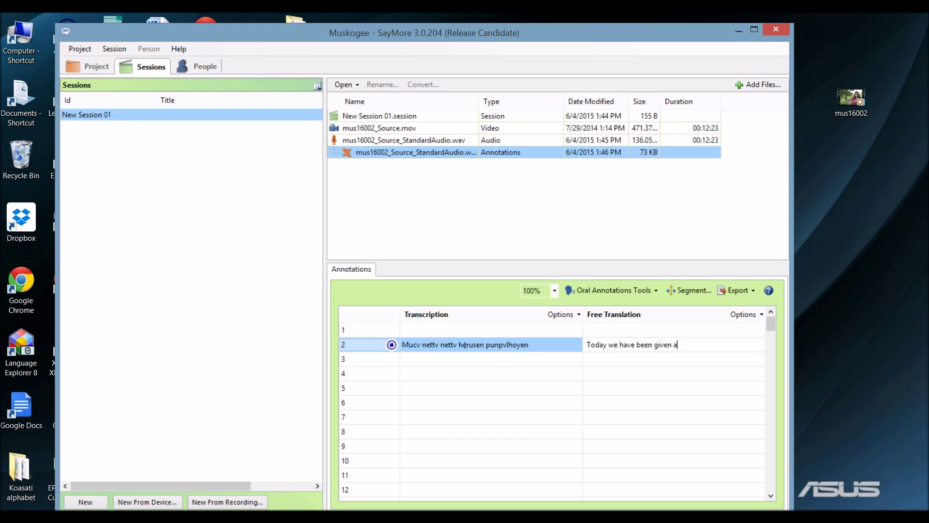
text( wonderful day)
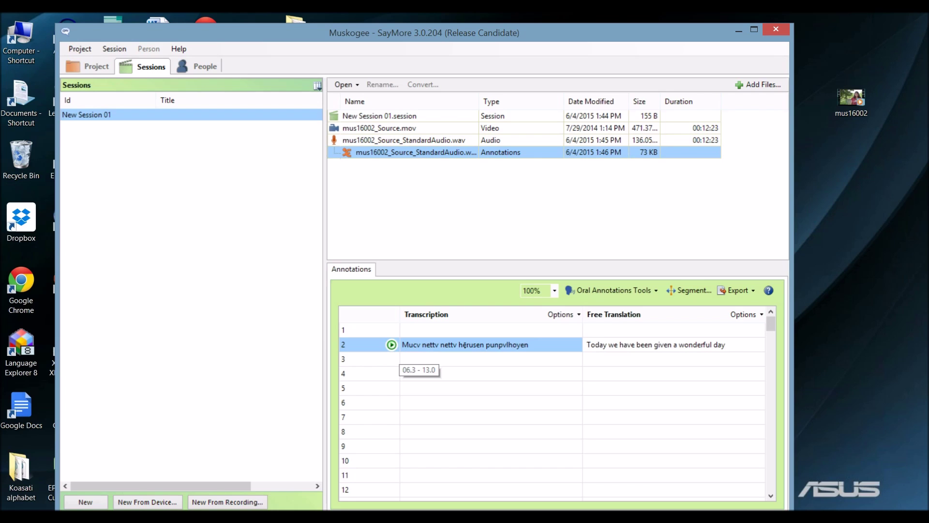
Enter segment 3's transcription 'kvpe cvfke hayetvn mvn cemvhayakvhan't owis.' and its English translation 'to make lye, and I am going to teach you all.'.
click(409, 358)
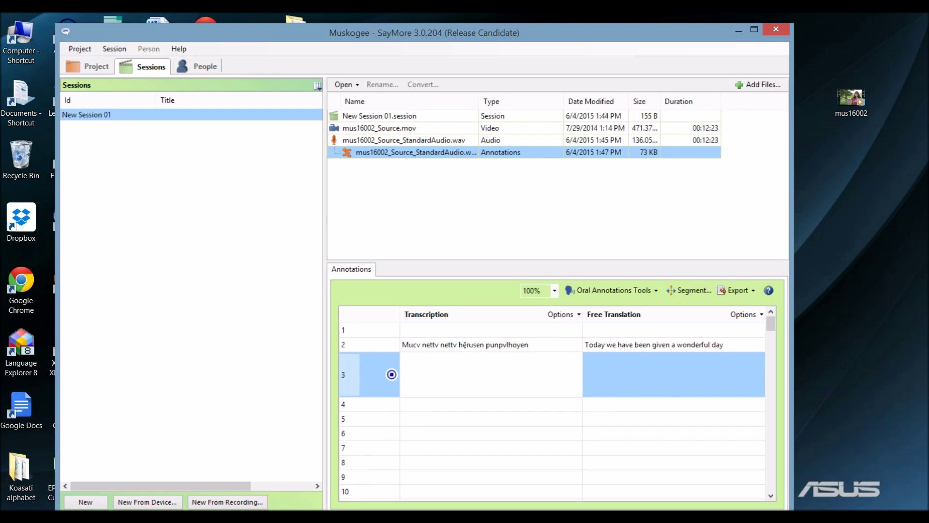
text(kvp)
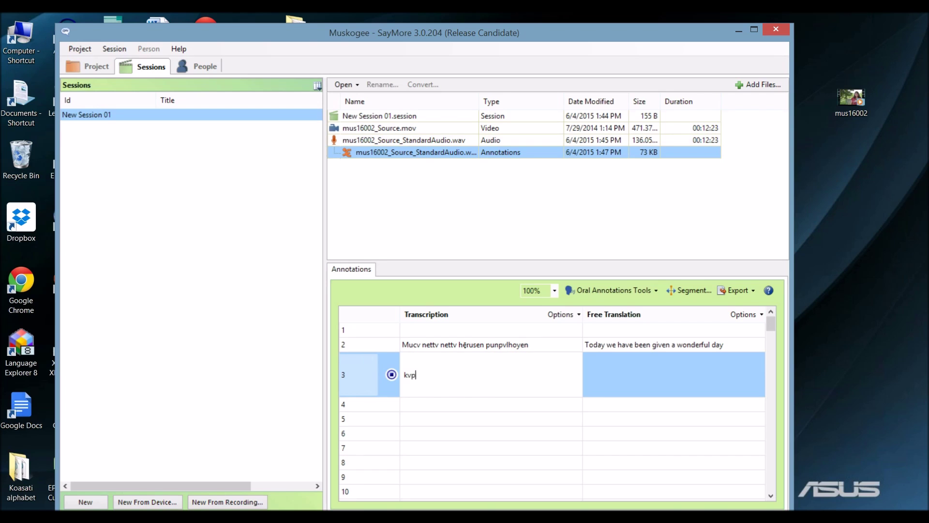
text(e cvfk)
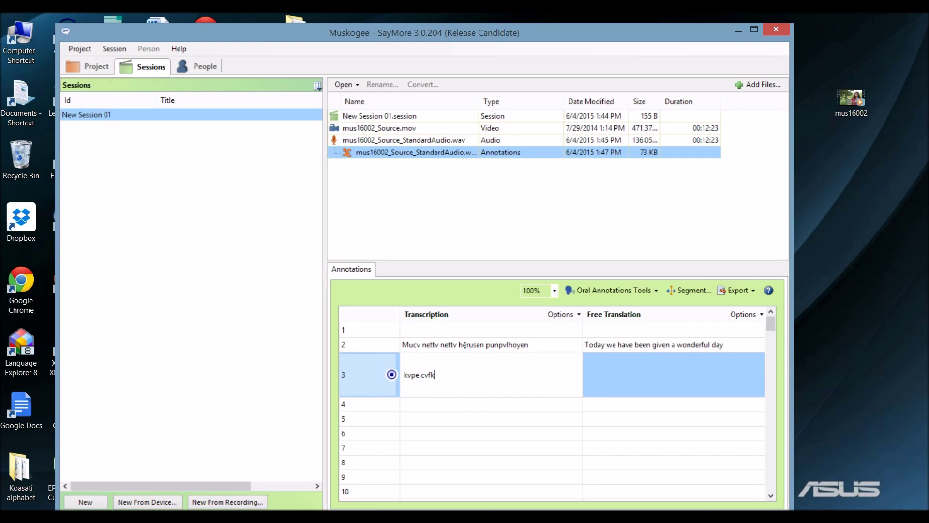
text(e hayet)
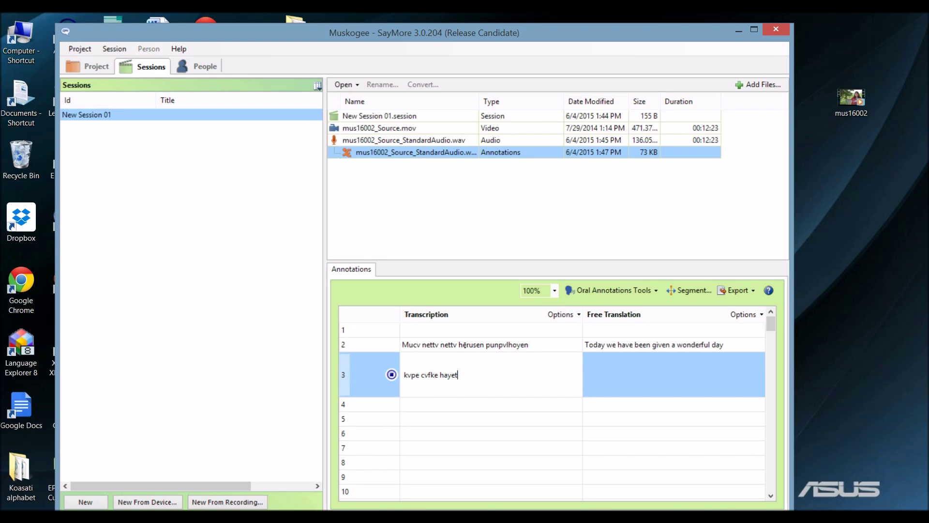
text(vn mvn c)
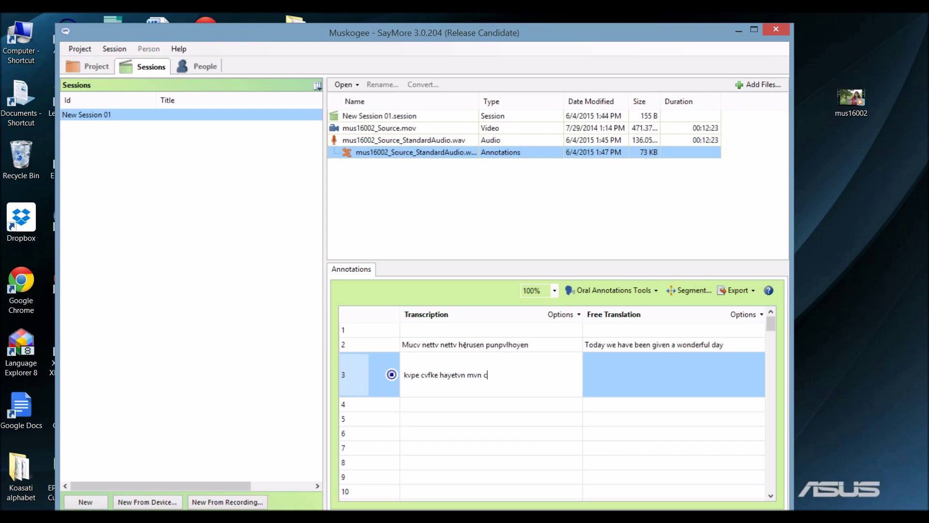
text(emvha)
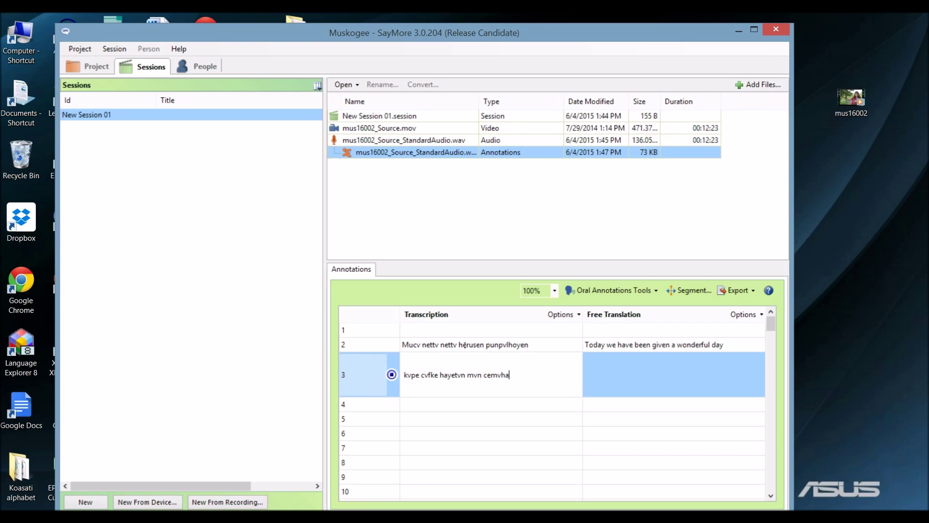
text(yakvhan't ow)
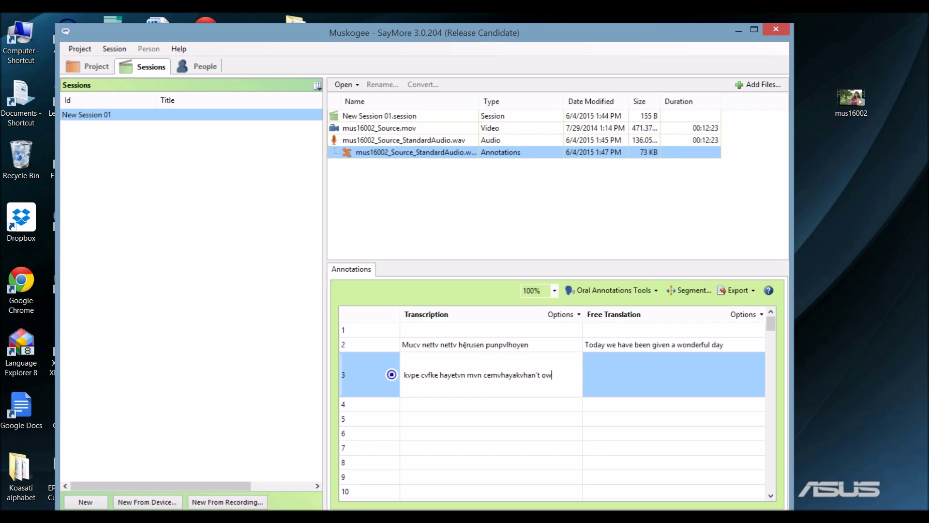
text(is.)
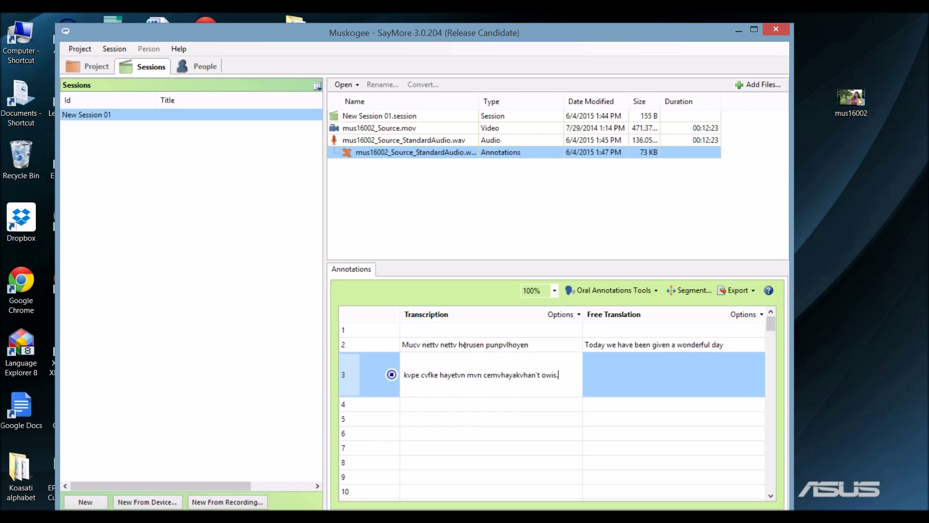
key(Tab)
text(to m)
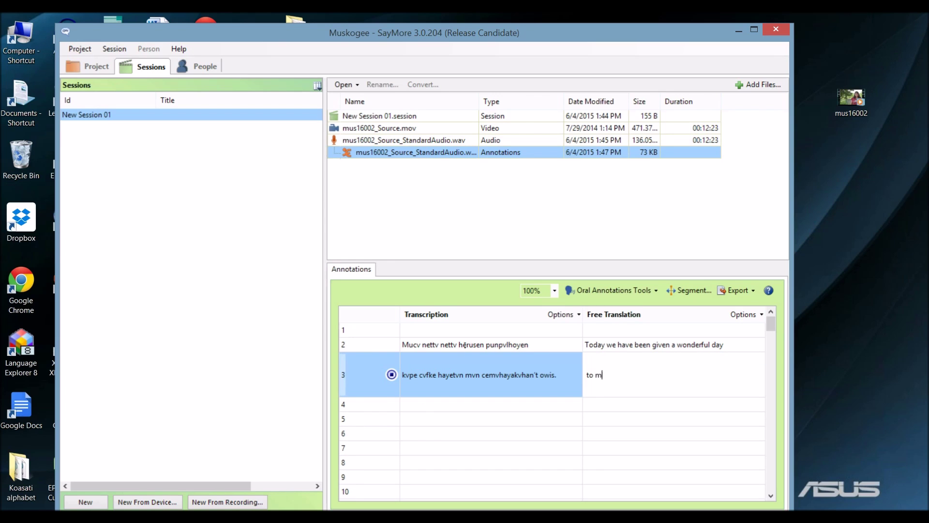
text(ake lye)
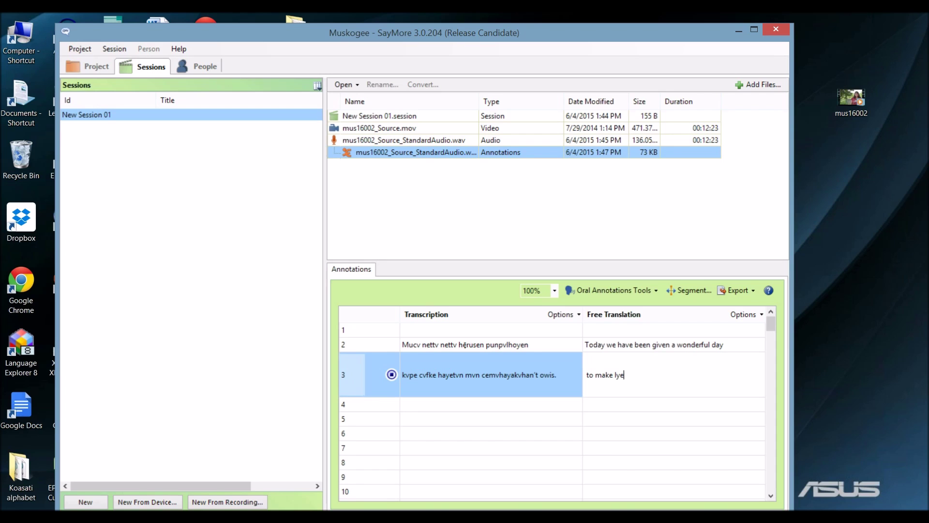
text(, and I am )
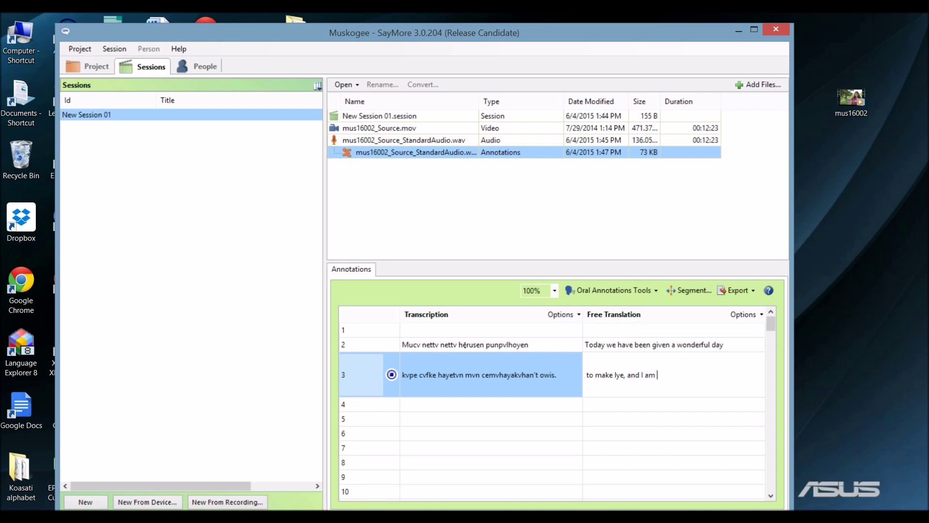
text(going to teach you)
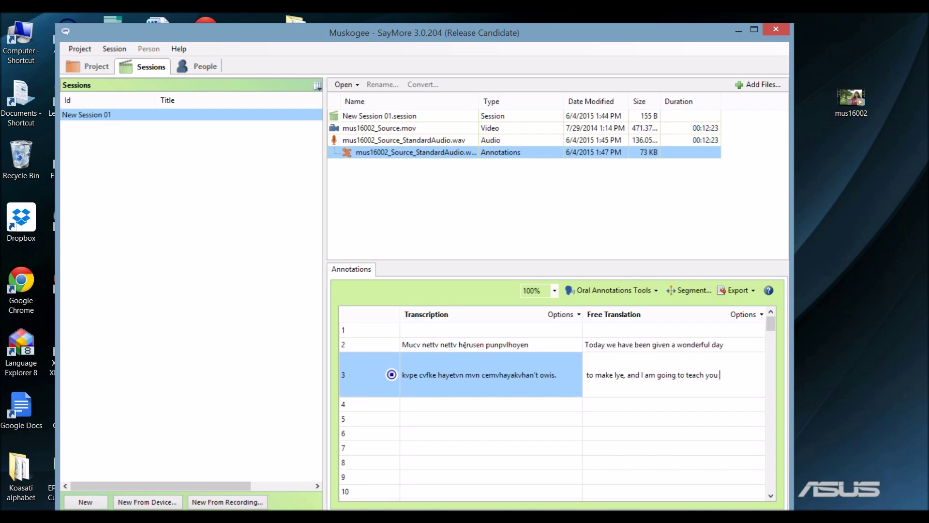
text( all.)
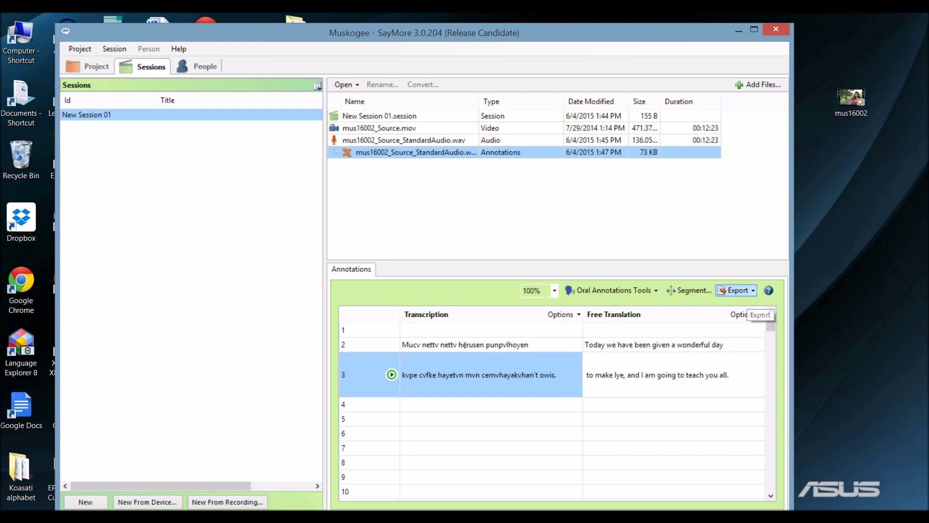
Show the Annotations Export dropdown listing the available export formats.
click(736, 289)
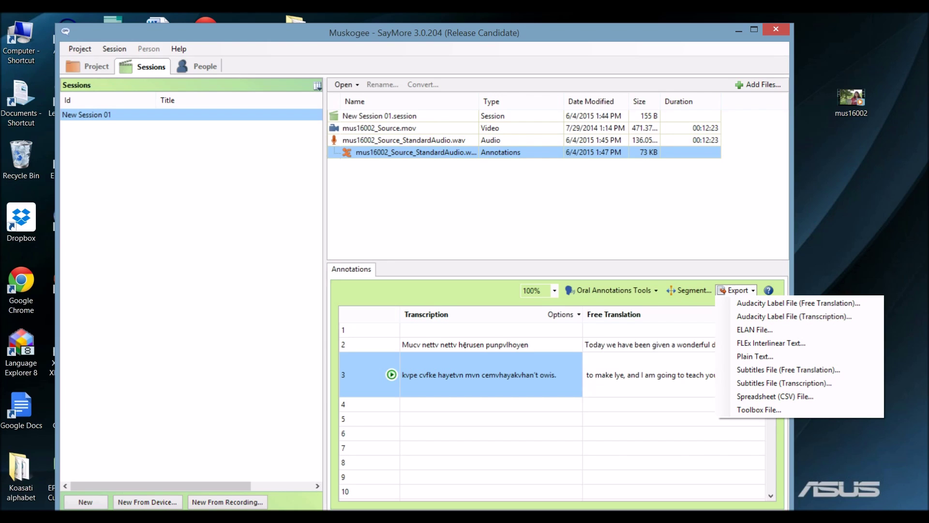